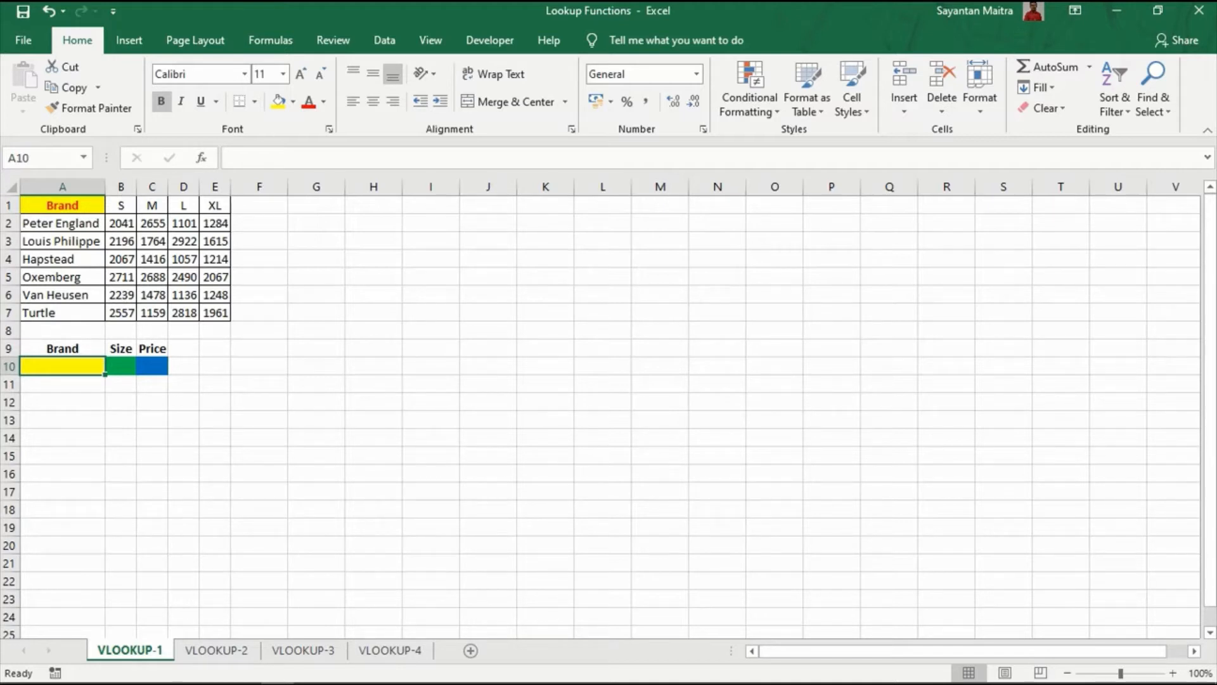
pyautogui.moveTo(62, 223); pyautogui.dragTo(62, 313)
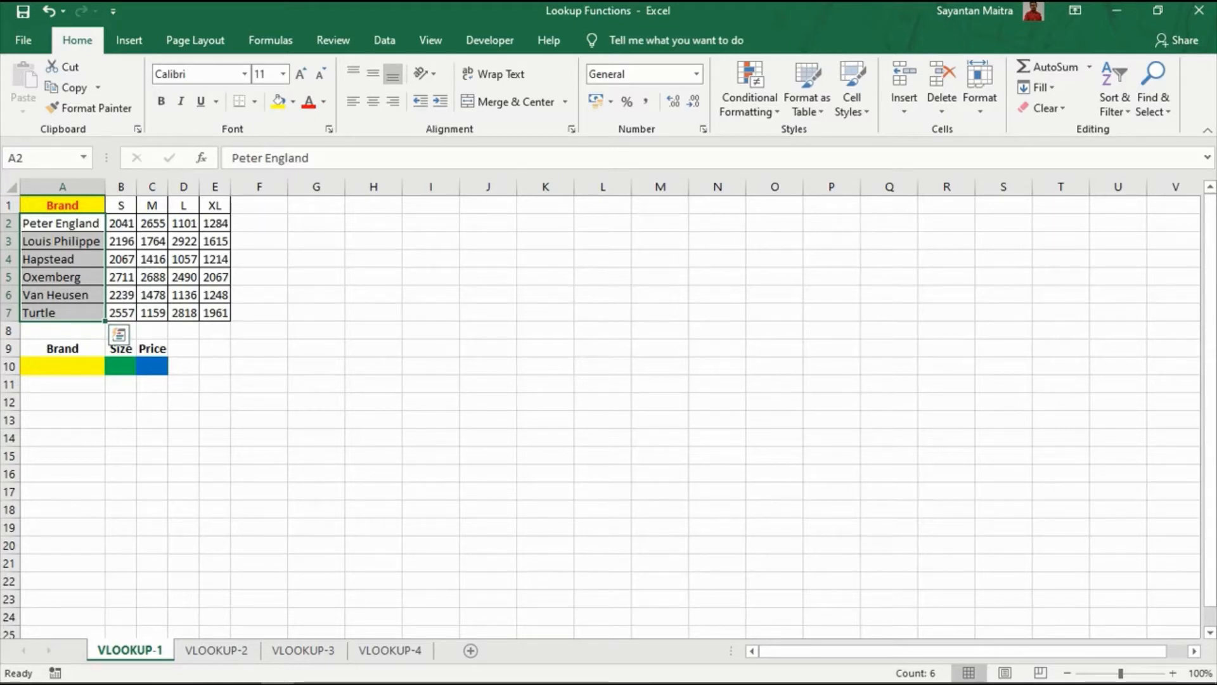
pyautogui.click(63, 241)
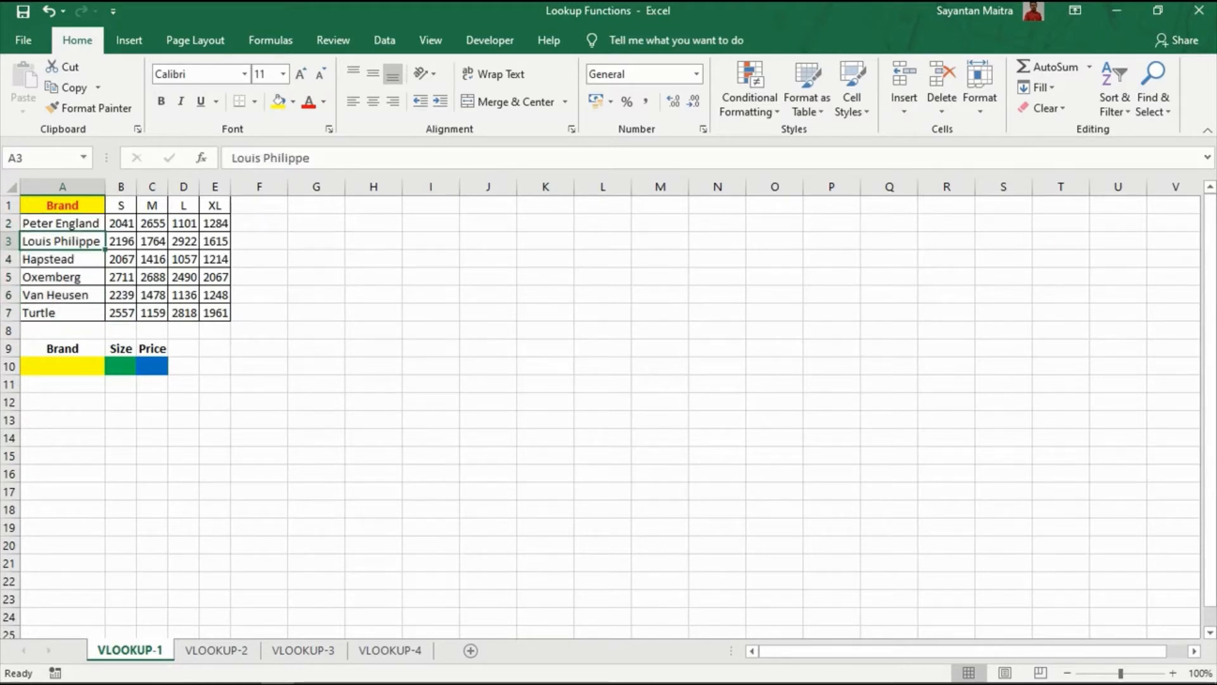
pyautogui.moveTo(120, 205)
pyautogui.mouseDown()
pyautogui.moveTo(215, 204)
pyautogui.moveTo(121, 204)
pyautogui.mouseUp()
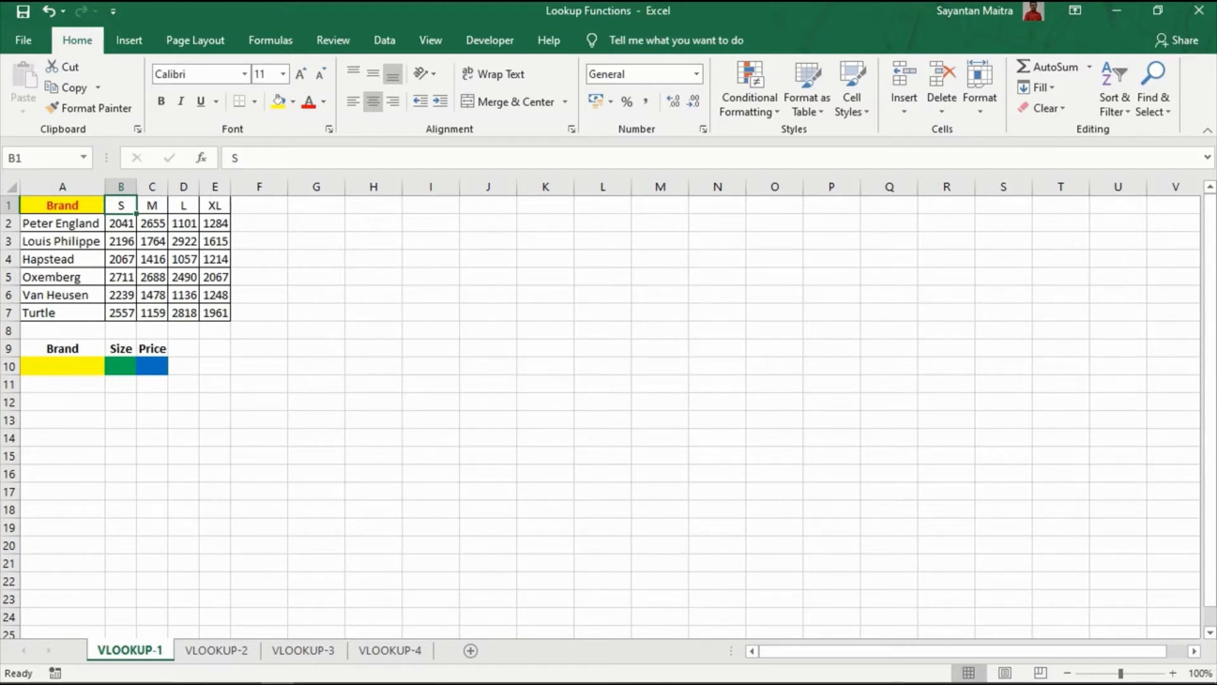
pyautogui.click(62, 366)
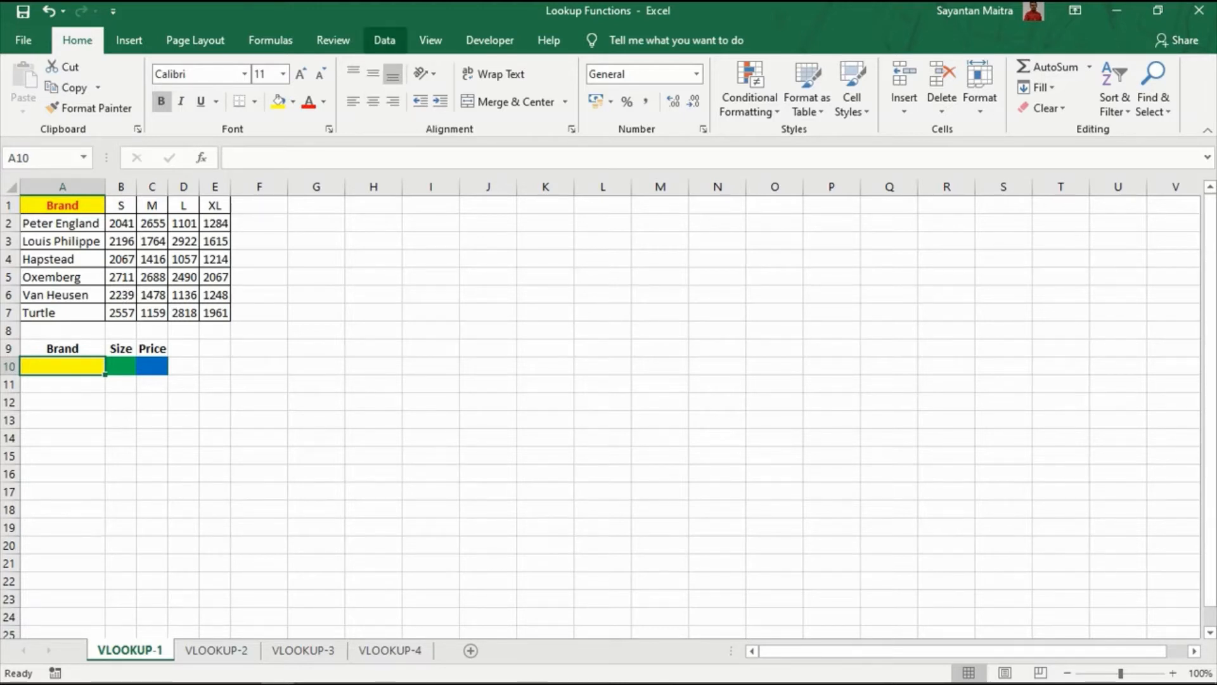
# Add list data validation to A10 using the brand names in $A$2:$A$7 as the source.
pyautogui.click(384, 40)
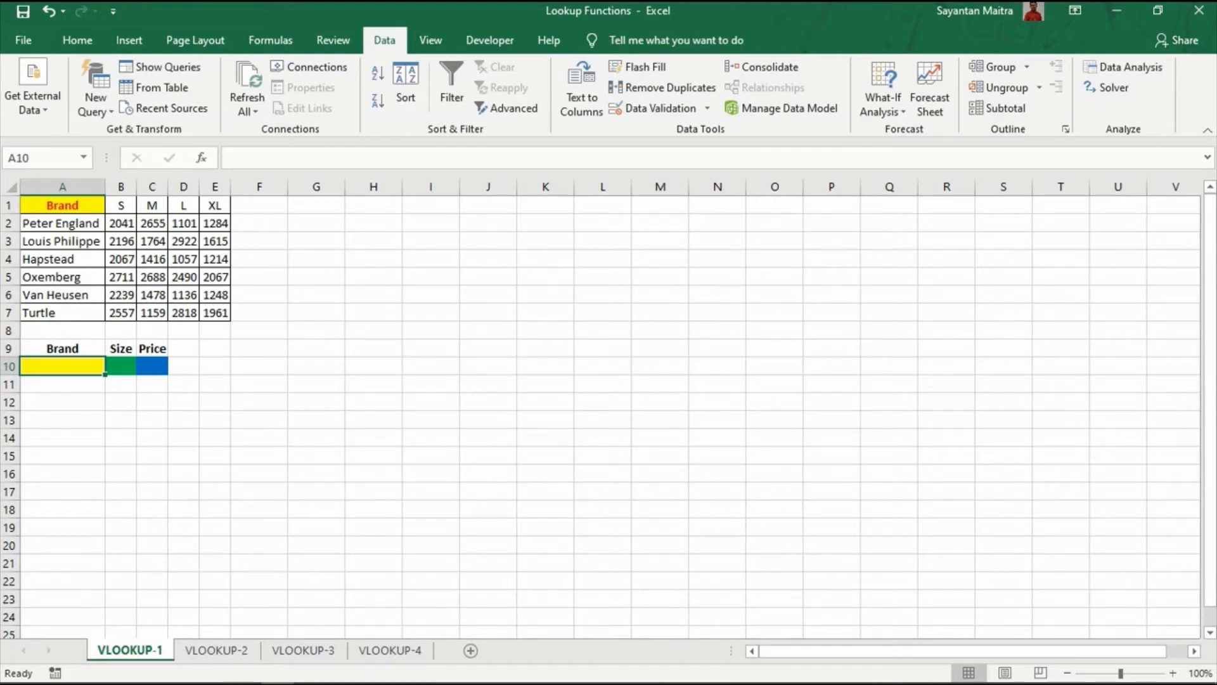
pyautogui.click(653, 108)
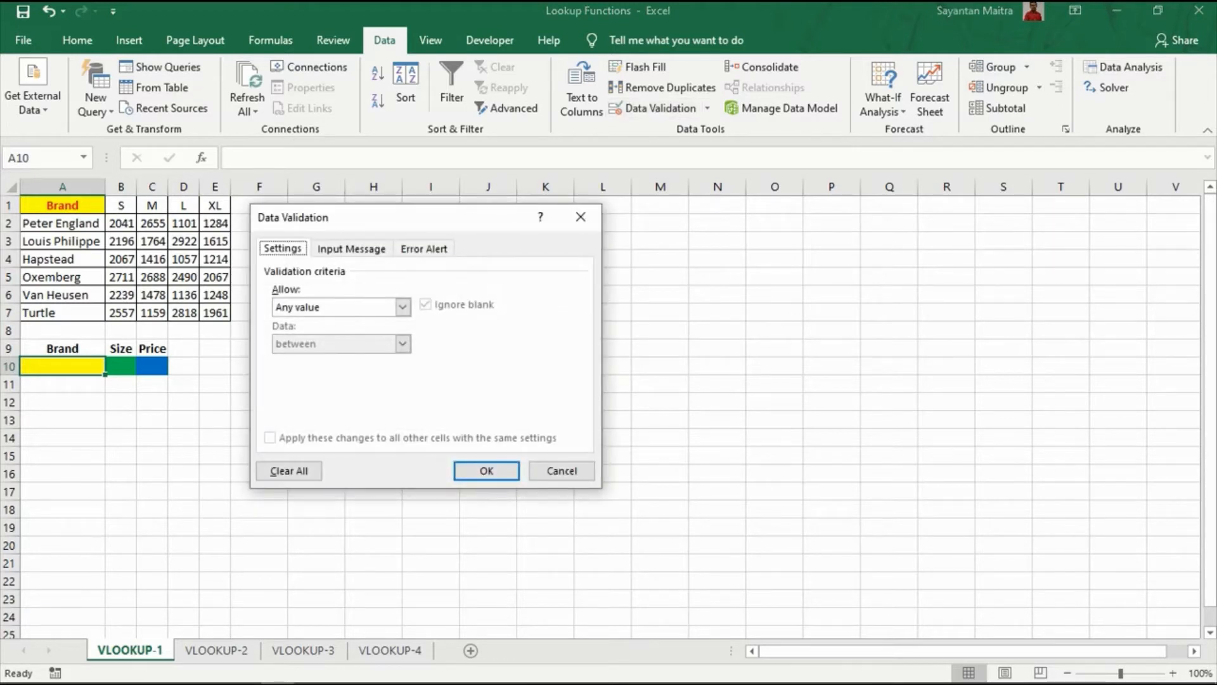
pyautogui.click(402, 307)
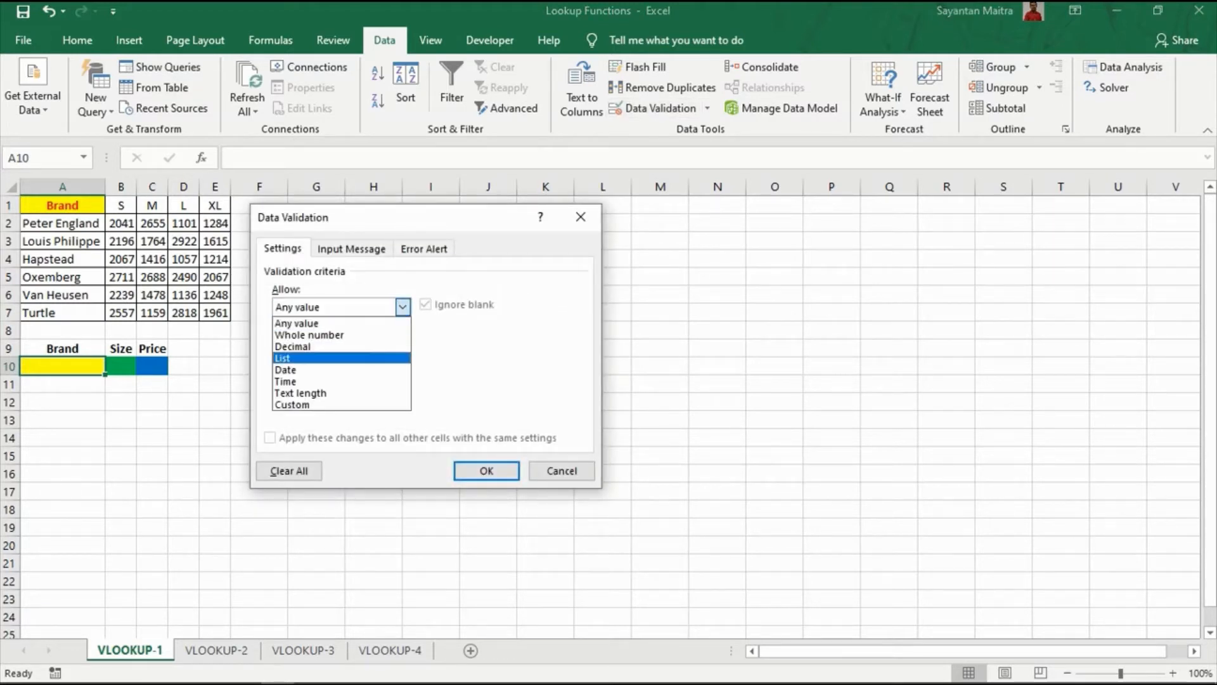
pyautogui.click(341, 358)
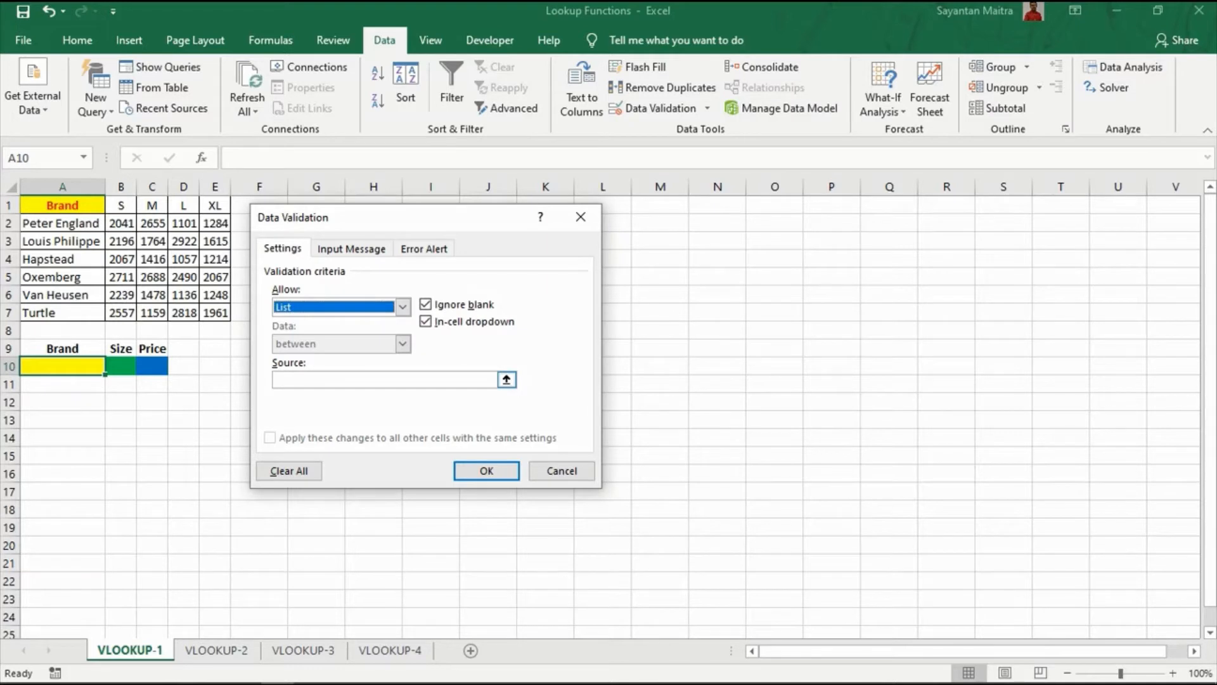
pyautogui.click(374, 379)
pyautogui.moveTo(89, 224); pyautogui.dragTo(89, 312)
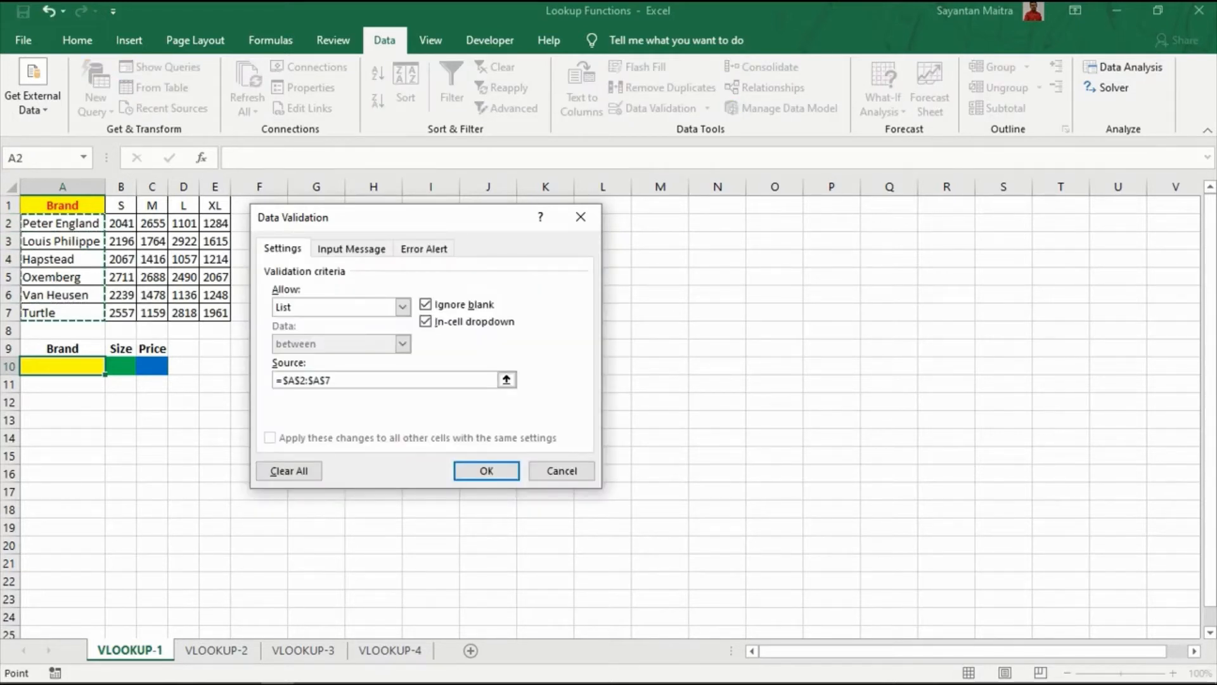
pyautogui.click(486, 470)
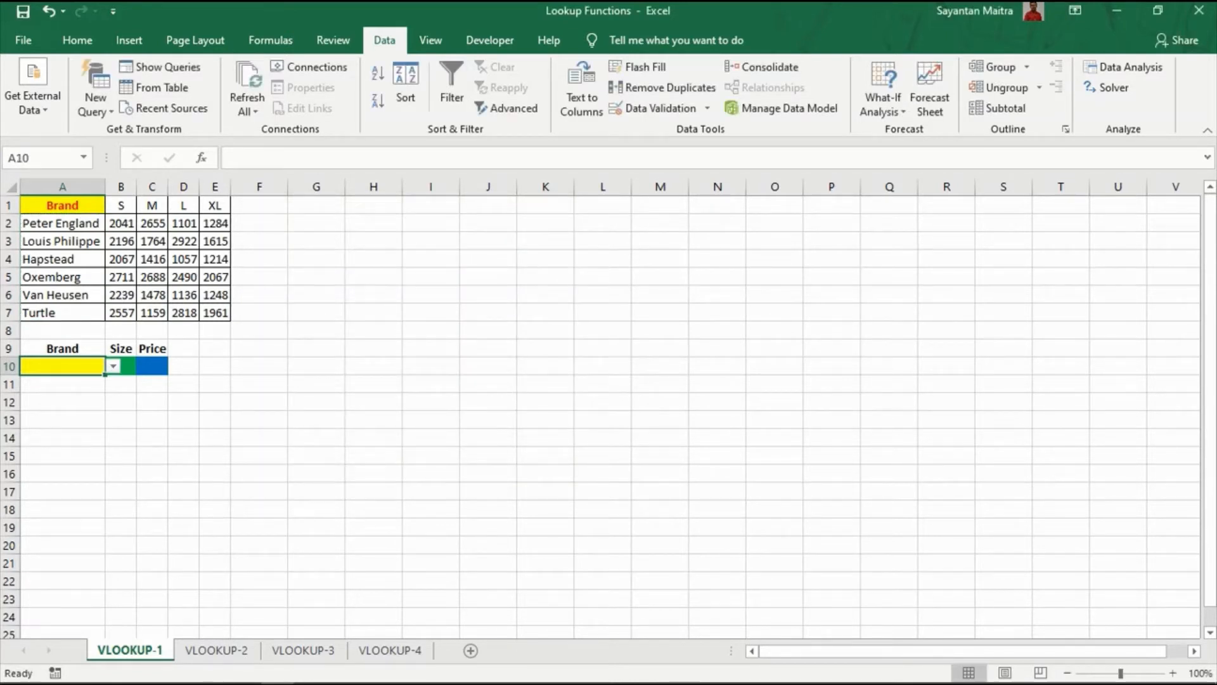
# Choose Hapstead from A10's brand dropdown.
pyautogui.click(113, 366)
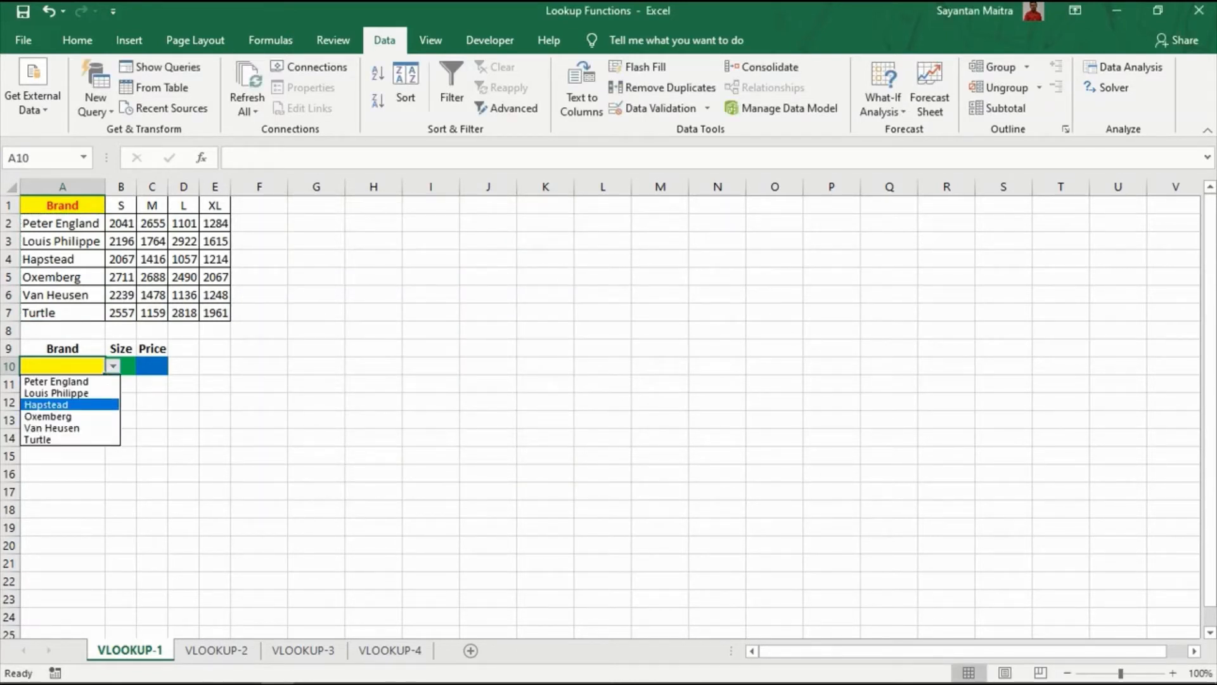
pyautogui.click(38, 406)
pyautogui.click(120, 367)
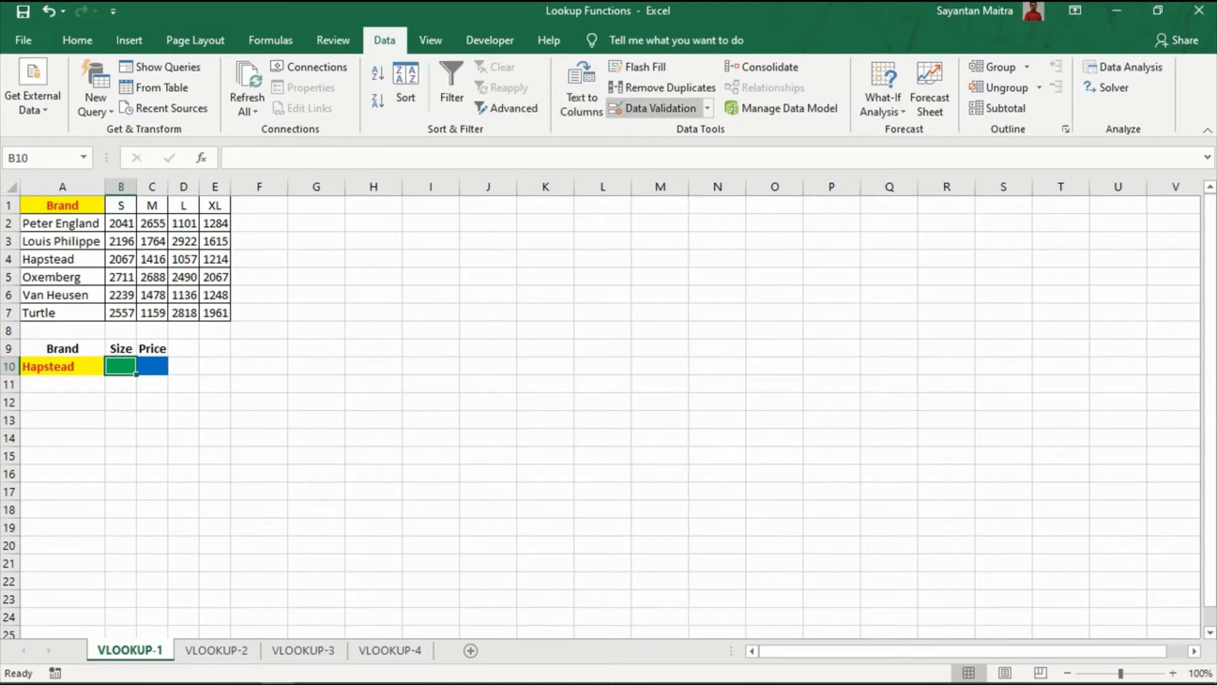
# Add list data validation to B10 using the size headers $B$1:$E$1 (S, M, L, XL).
pyautogui.click(653, 108)
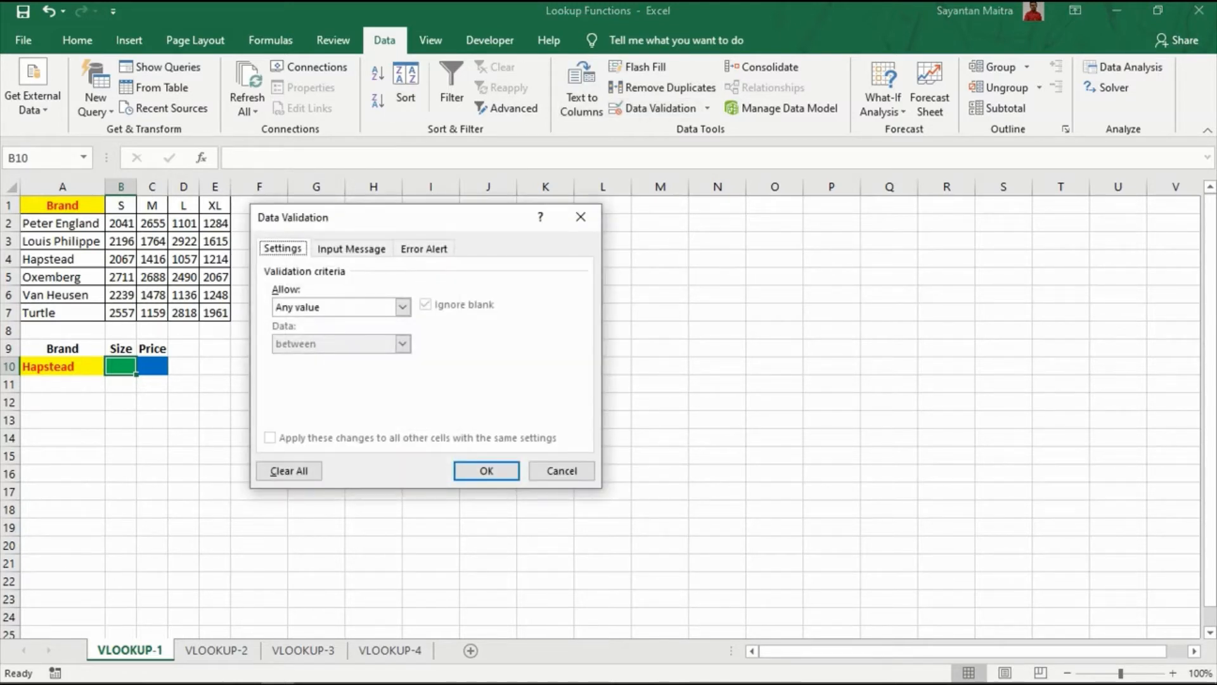
pyautogui.click(403, 307)
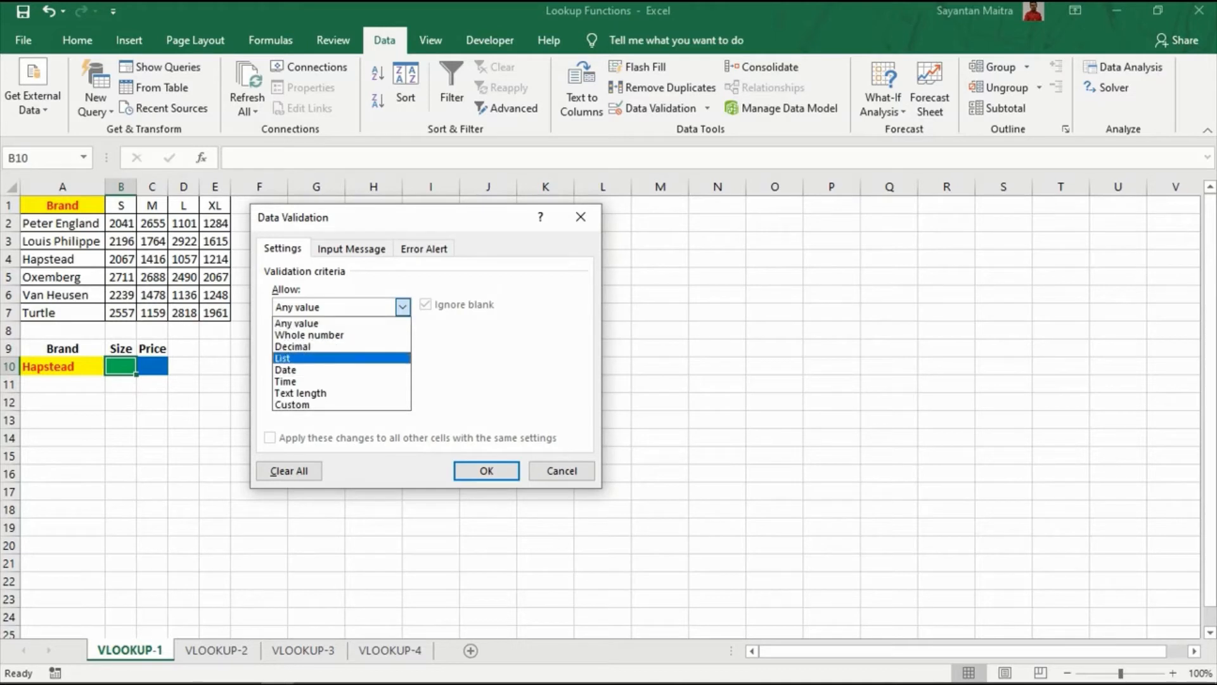
pyautogui.click(298, 358)
pyautogui.click(385, 380)
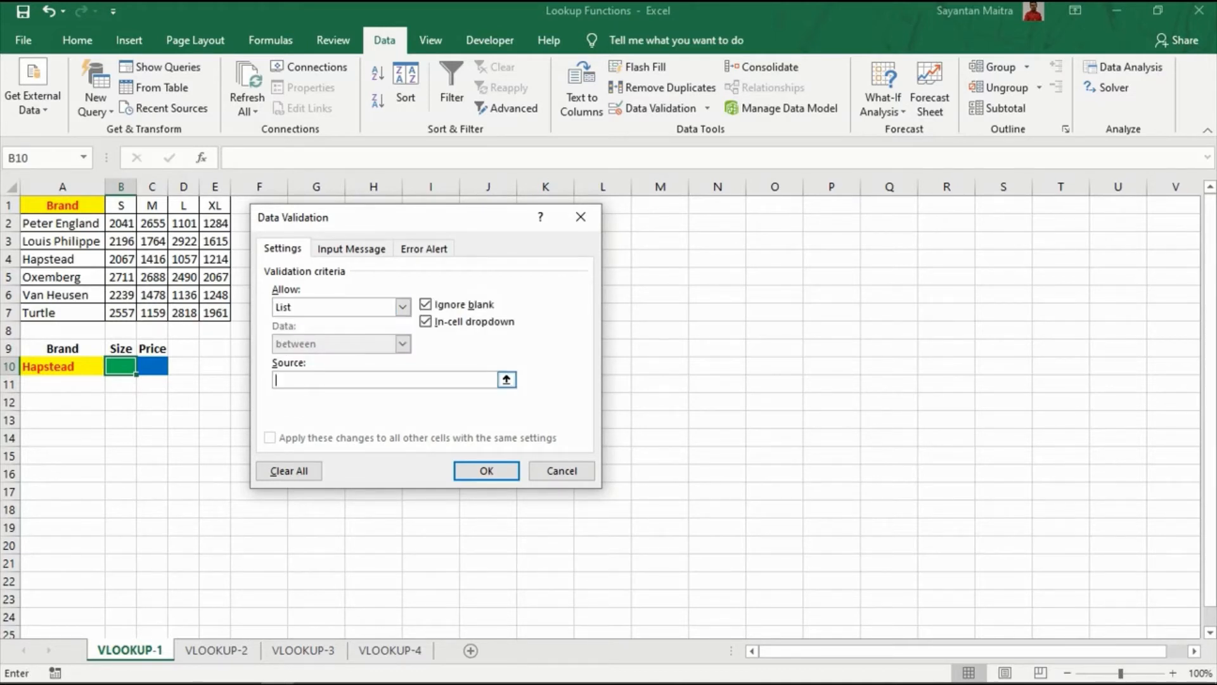
pyautogui.moveTo(120, 205); pyautogui.dragTo(215, 204)
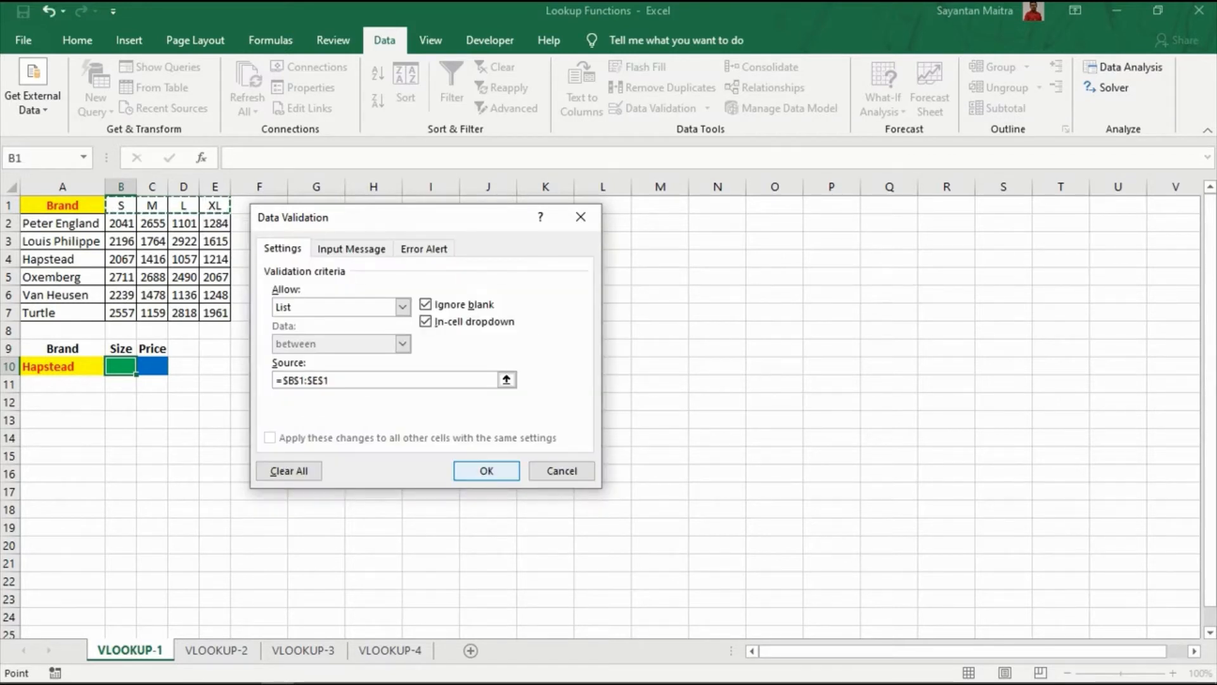
pyautogui.click(486, 470)
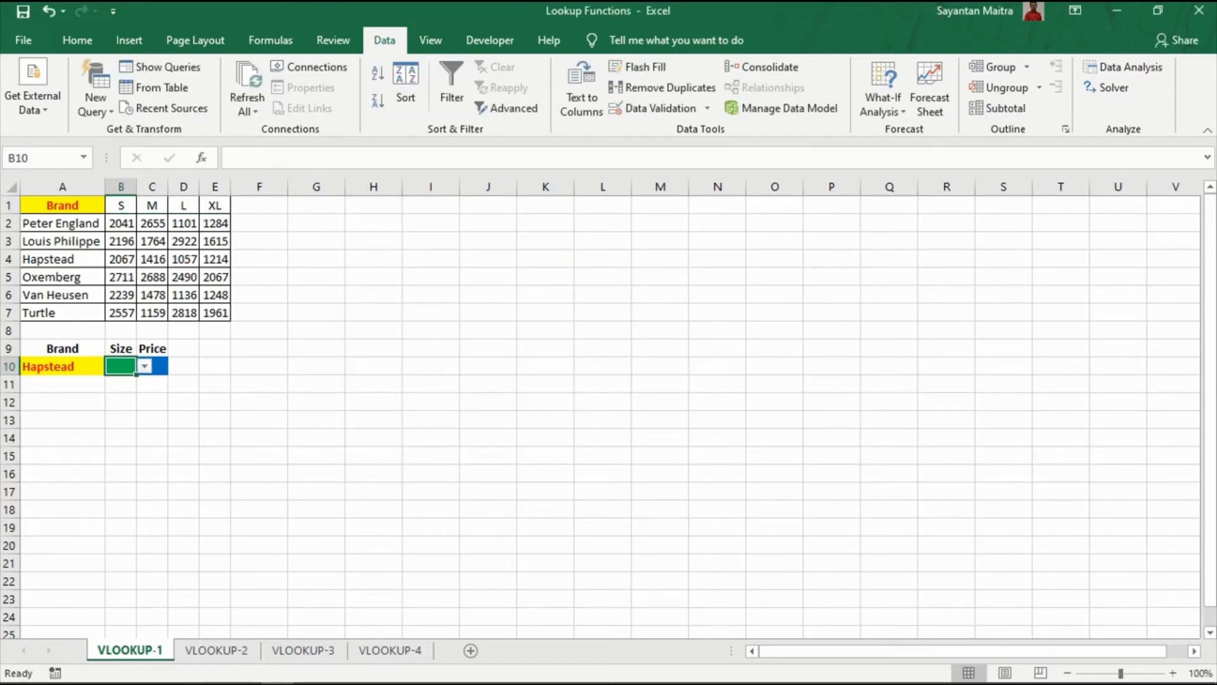
# Pick size M from B10's dropdown, leaving C10 ready for the price.
pyautogui.click(144, 365)
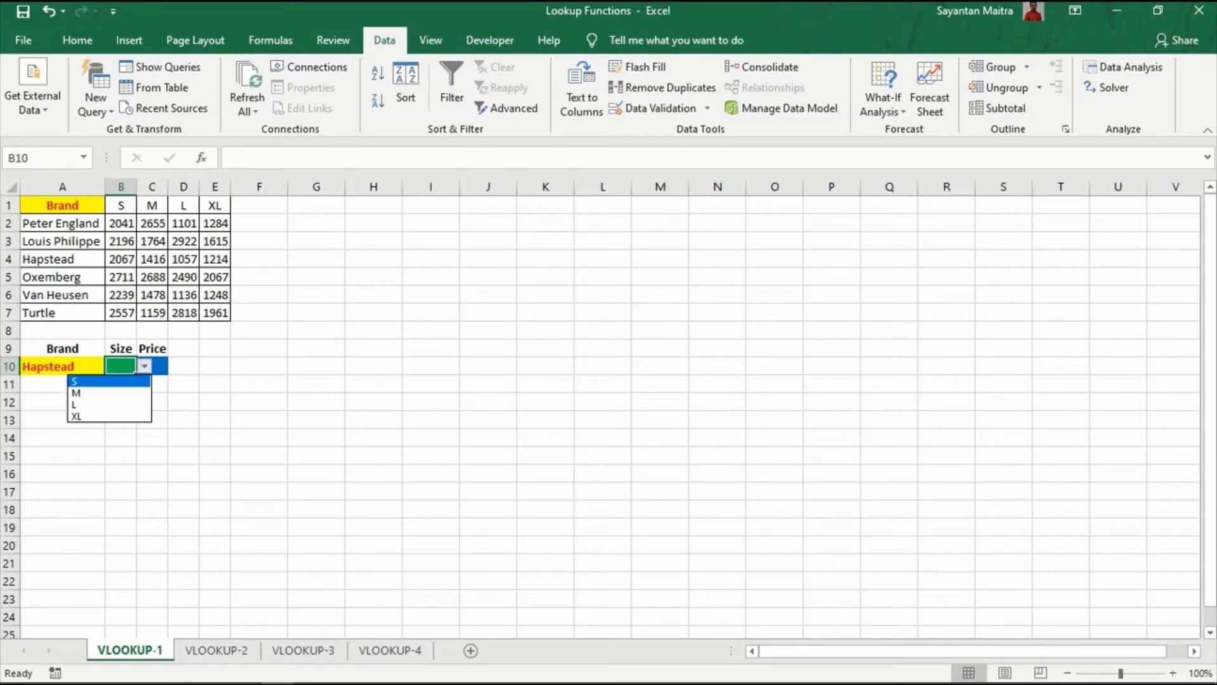
pyautogui.click(109, 393)
pyautogui.click(120, 402)
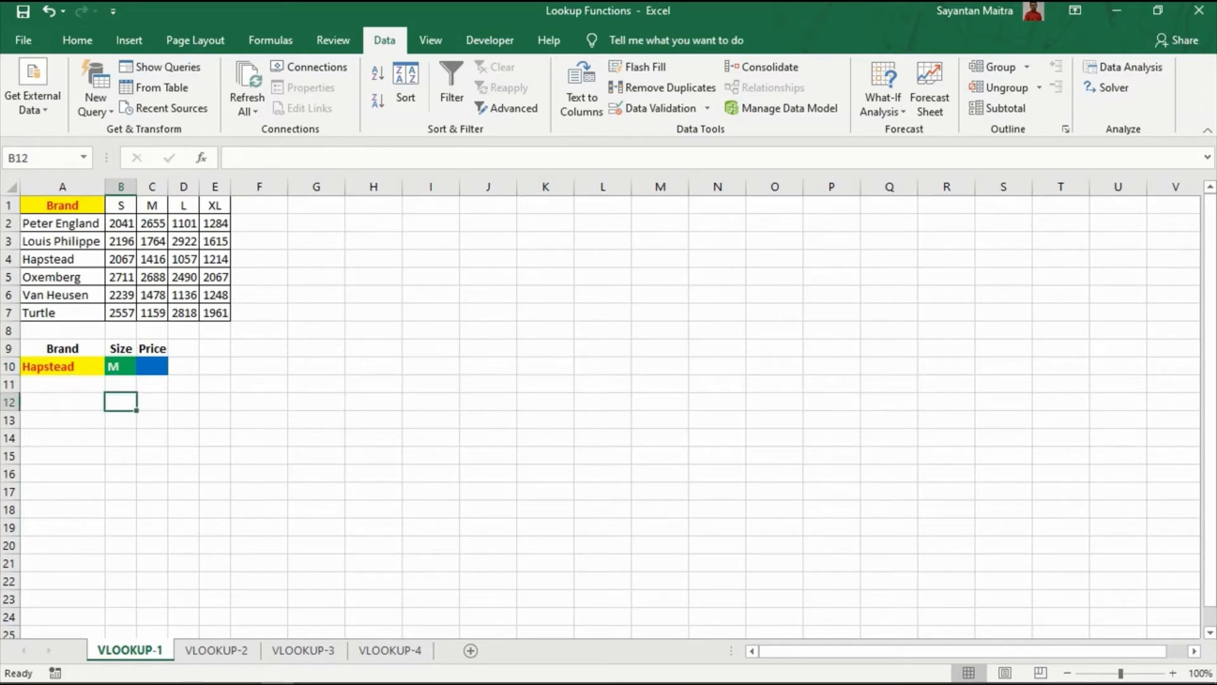
pyautogui.click(152, 366)
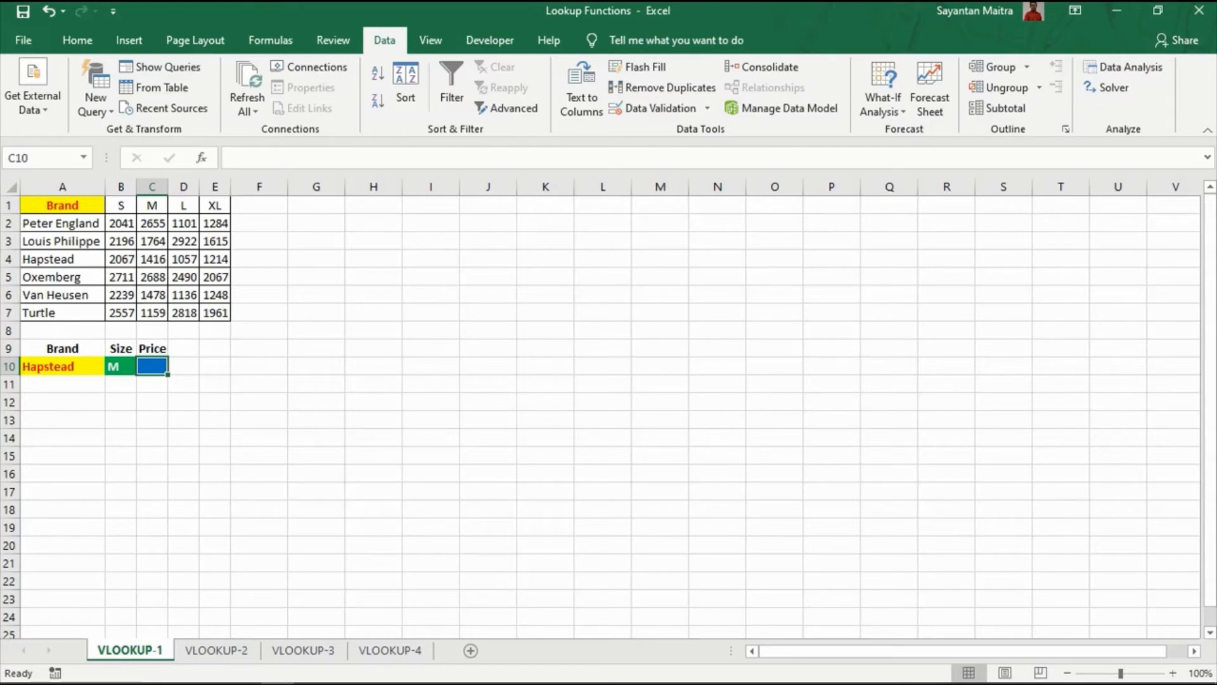
# Enter =VLOOKUP(A10,A2:E7,3,0) in C10 so it returns Hapstead's price, 1416.
pyautogui.write('=vlook')
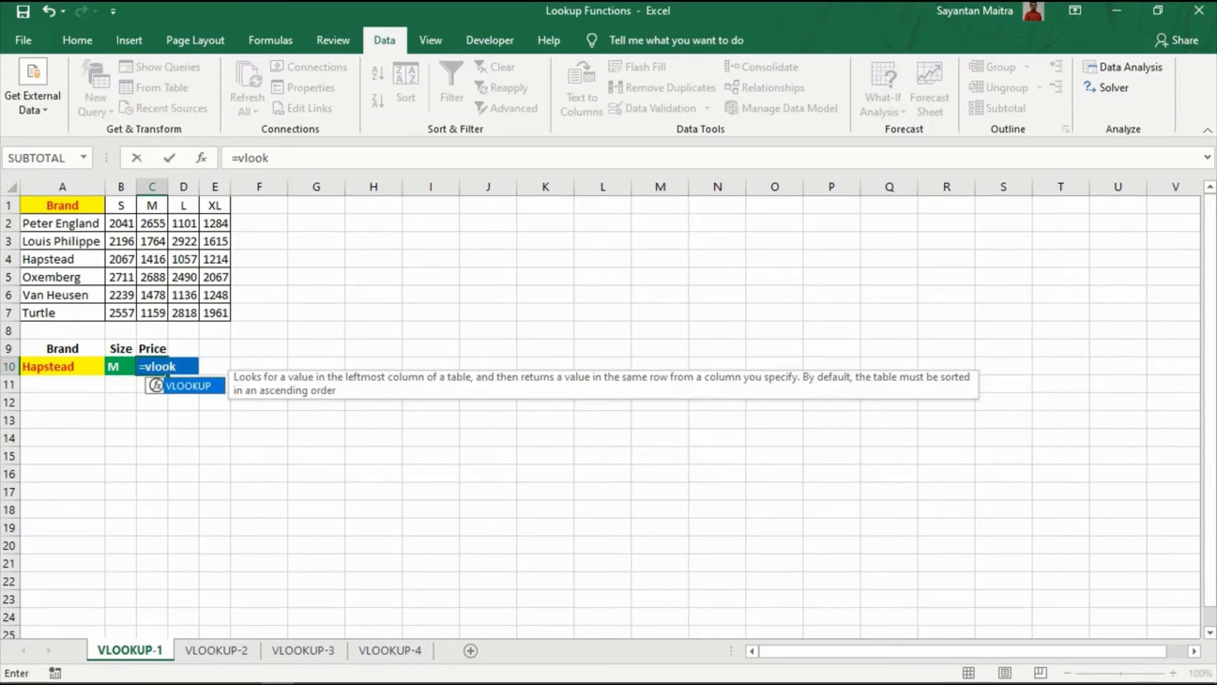
pyautogui.press('Tab')
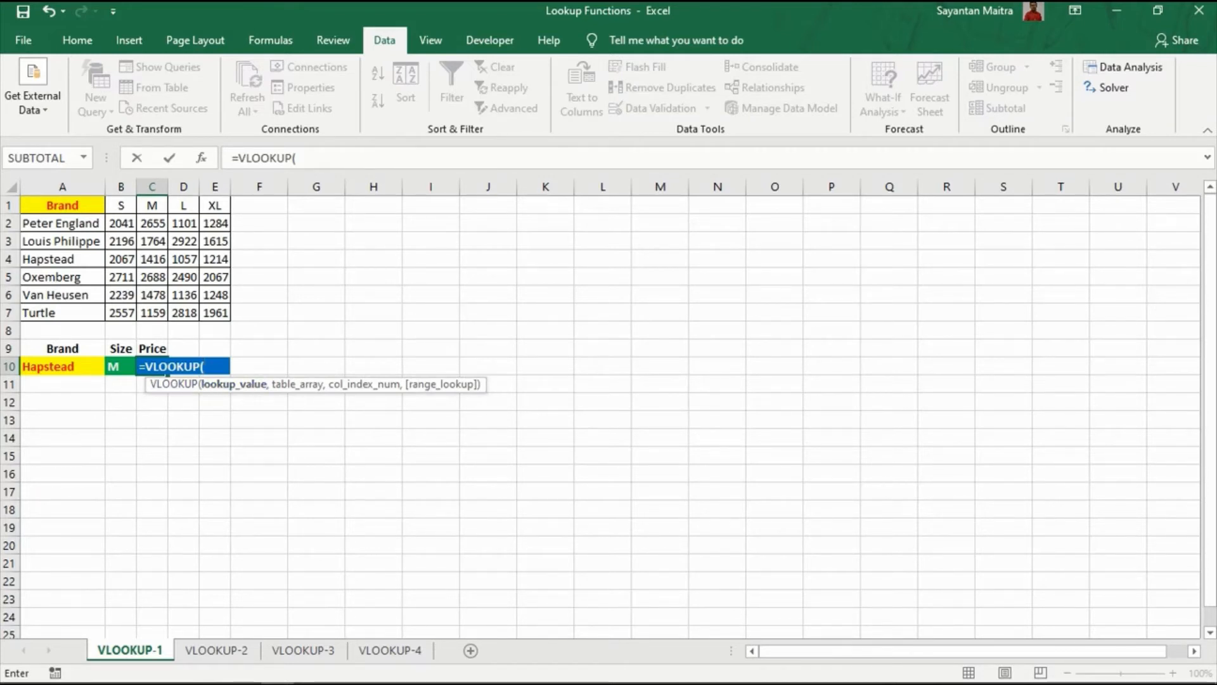
pyautogui.click(62, 366)
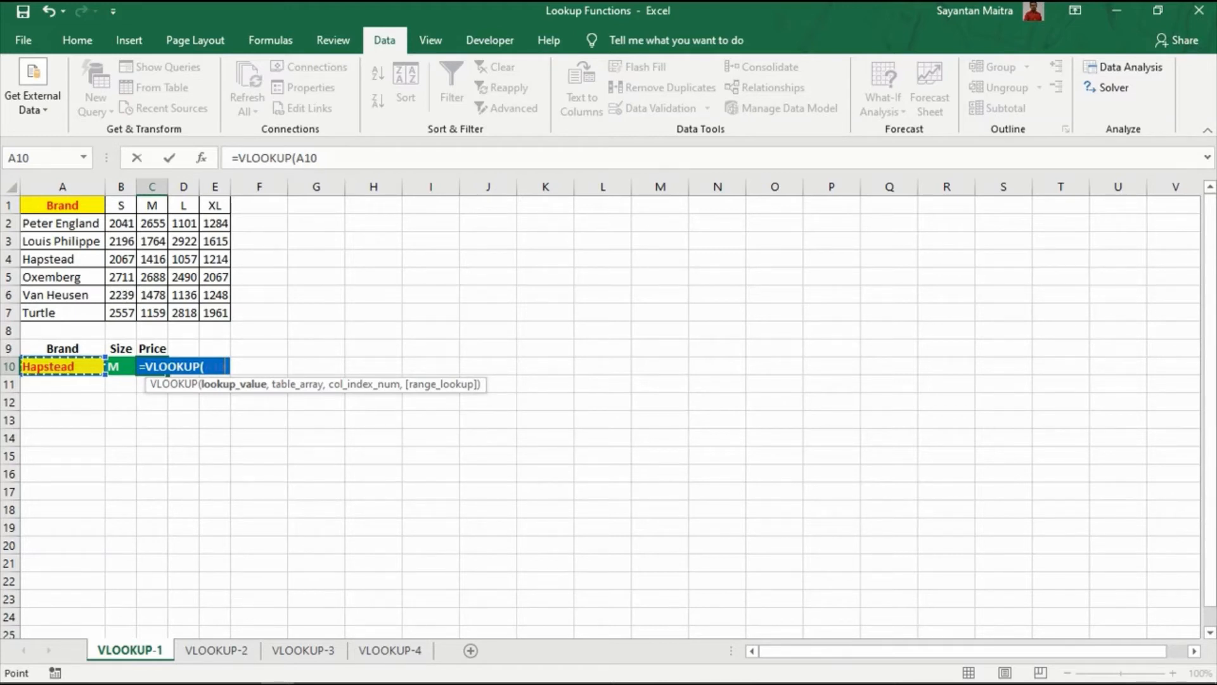
pyautogui.write(',')
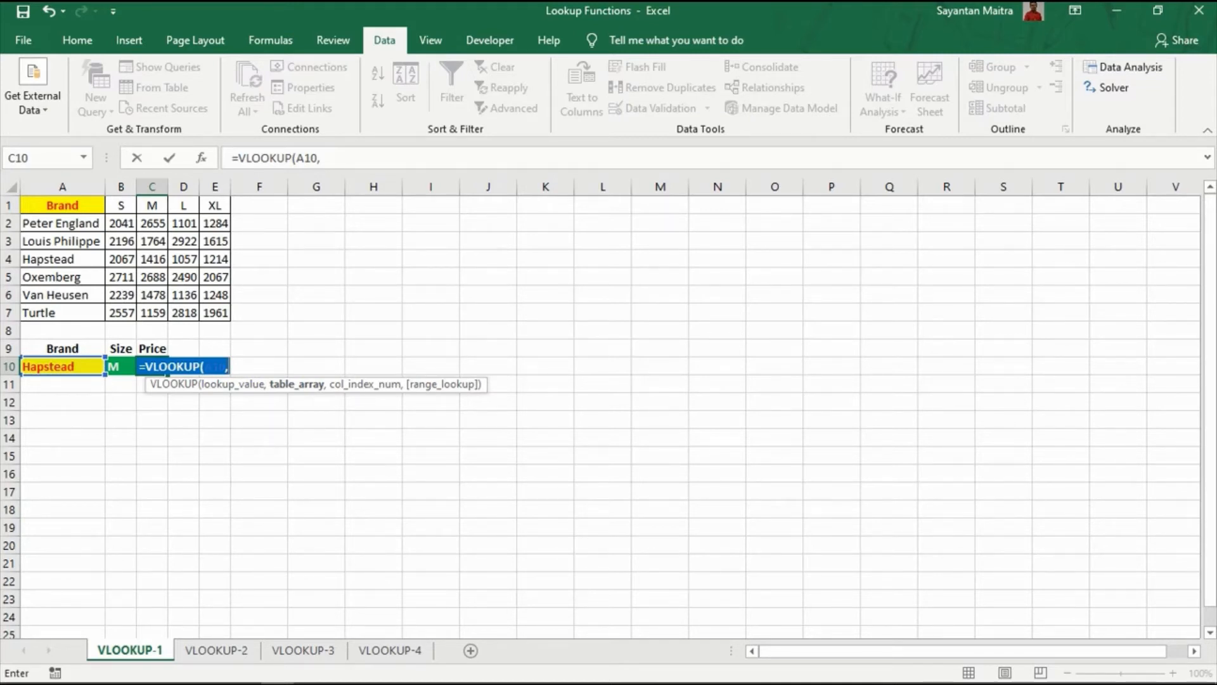
pyautogui.moveTo(38, 223); pyautogui.dragTo(219, 313)
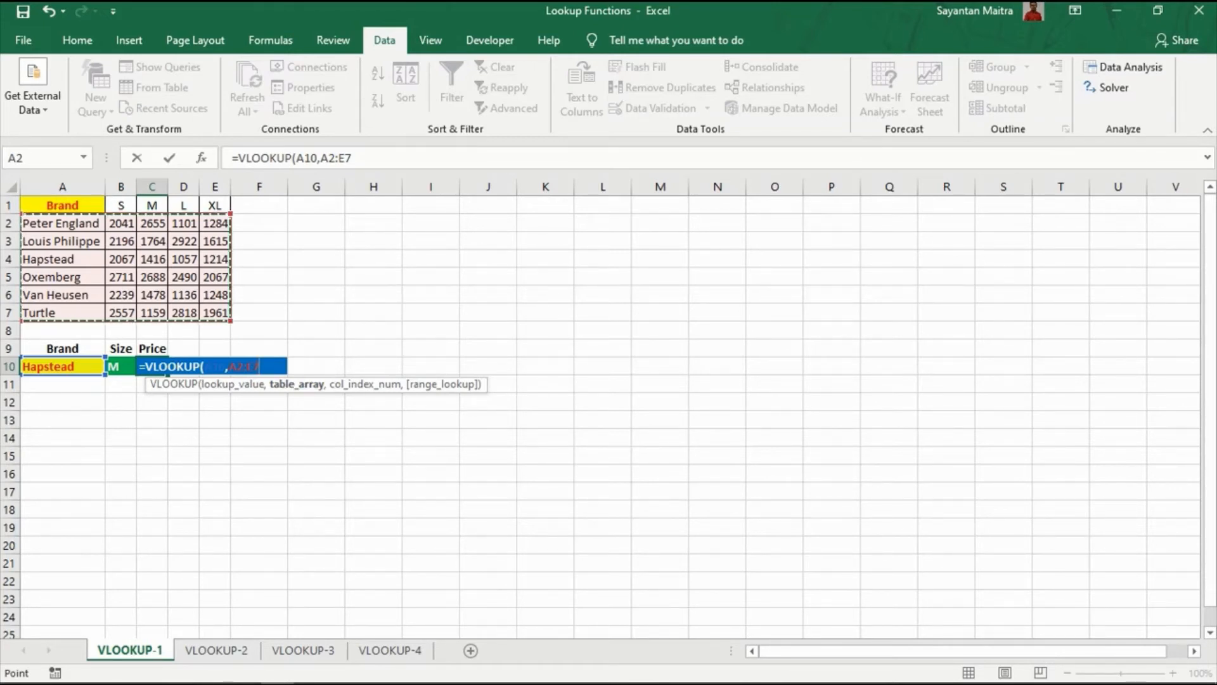
pyautogui.write(',')
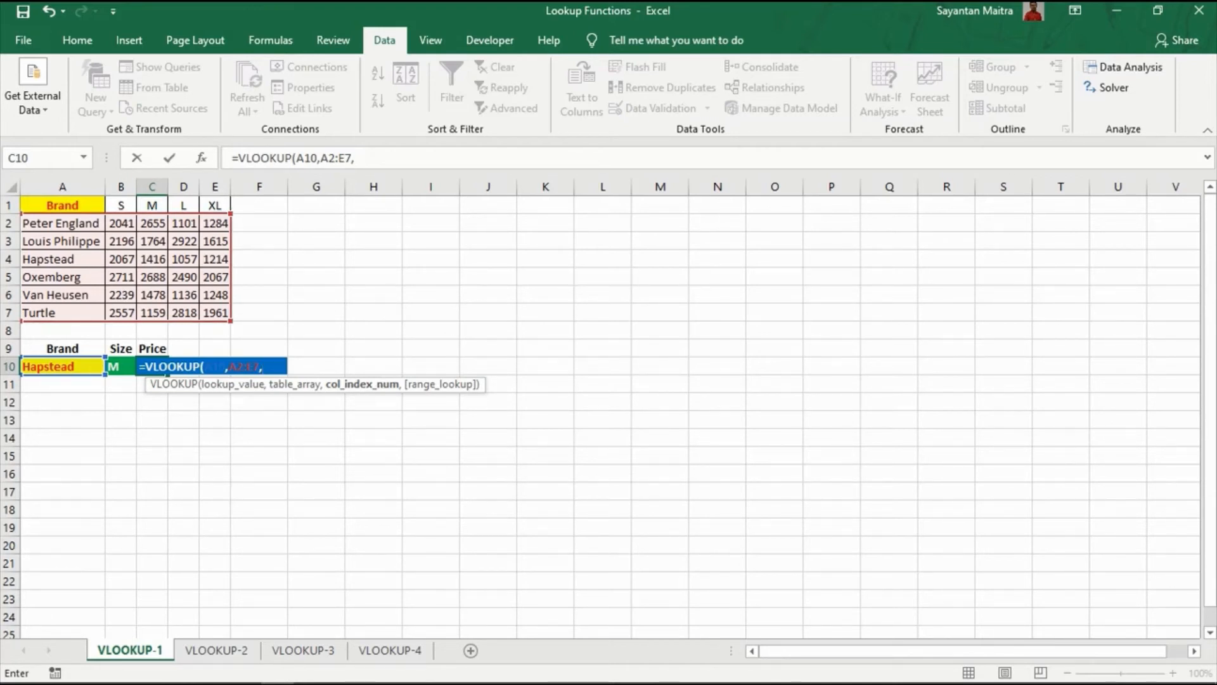
pyautogui.write('3,')
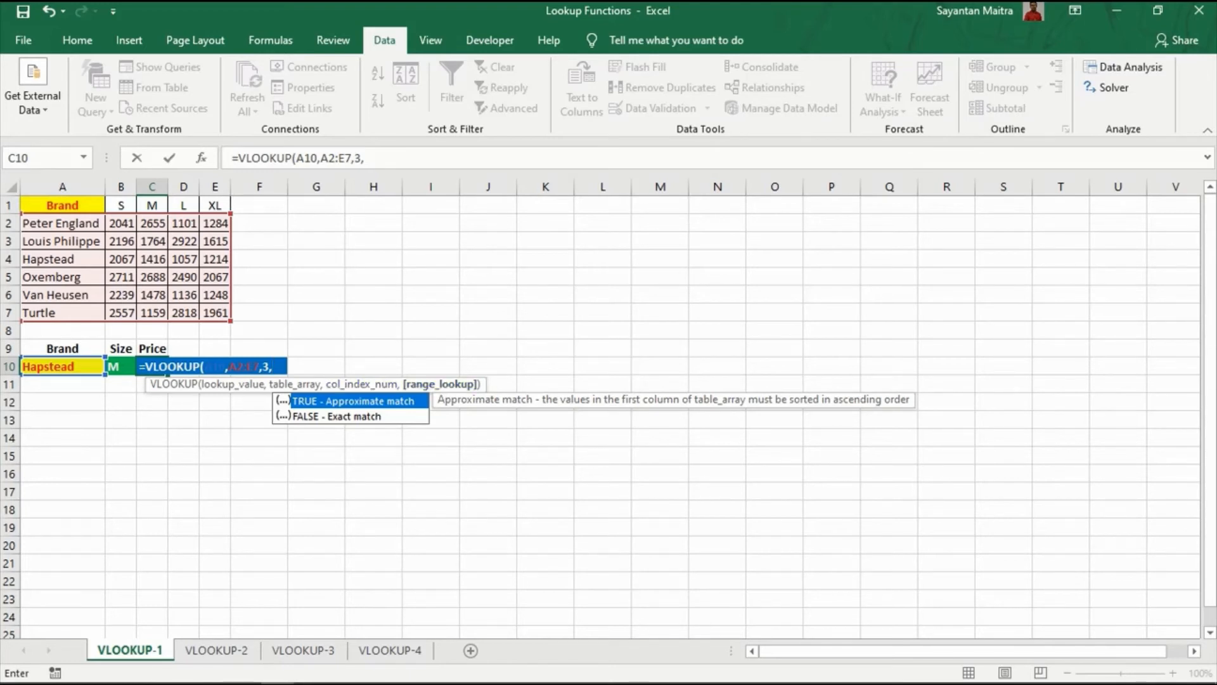
pyautogui.write('0)')
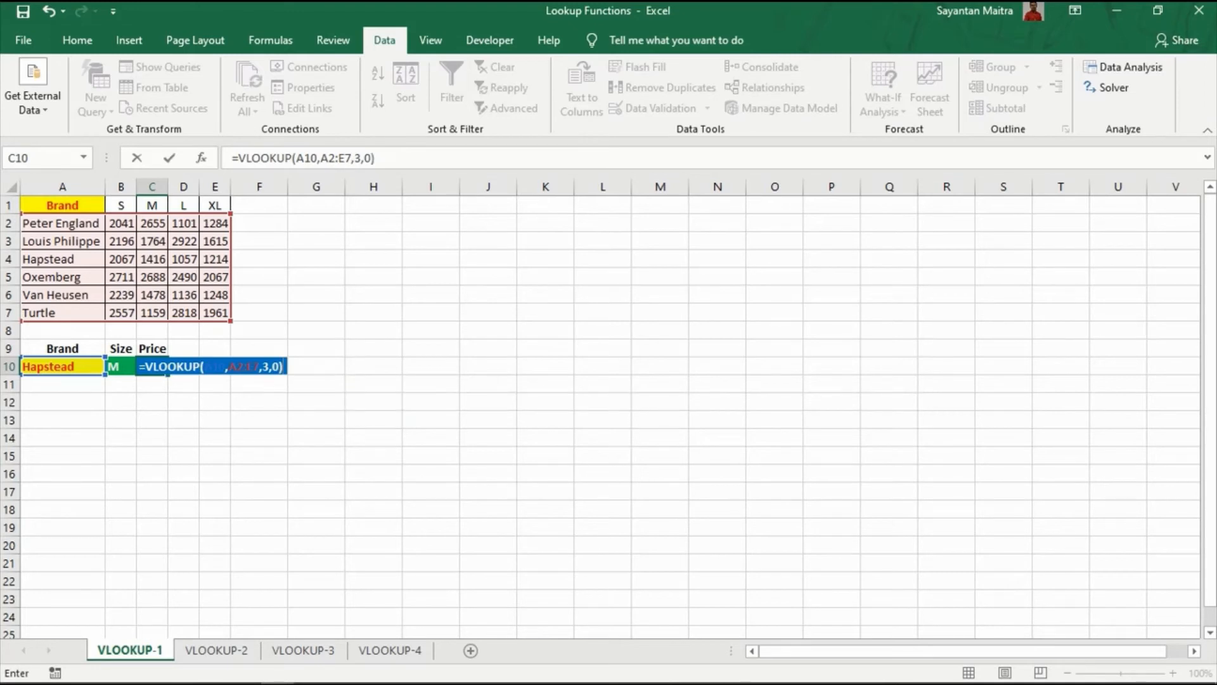
pyautogui.press('Return')
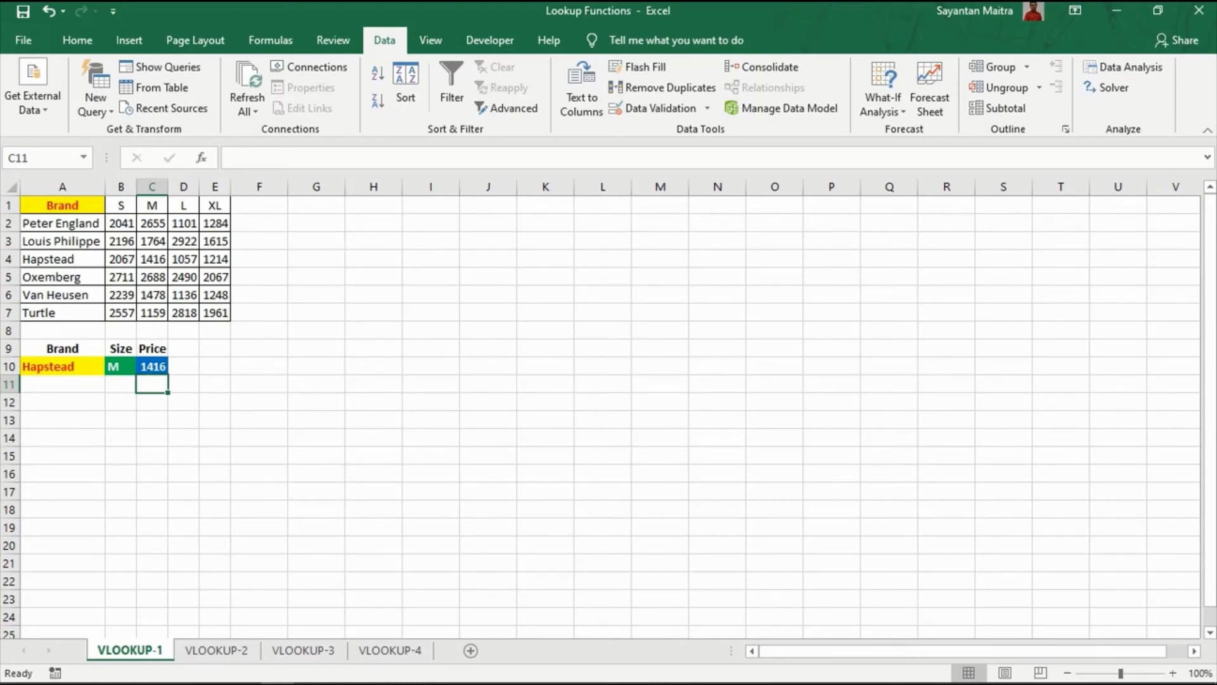
# Compare C10's result with Hapstead's M price, then switch A10 to Van Heusen and verify its price.
pyautogui.click(152, 366)
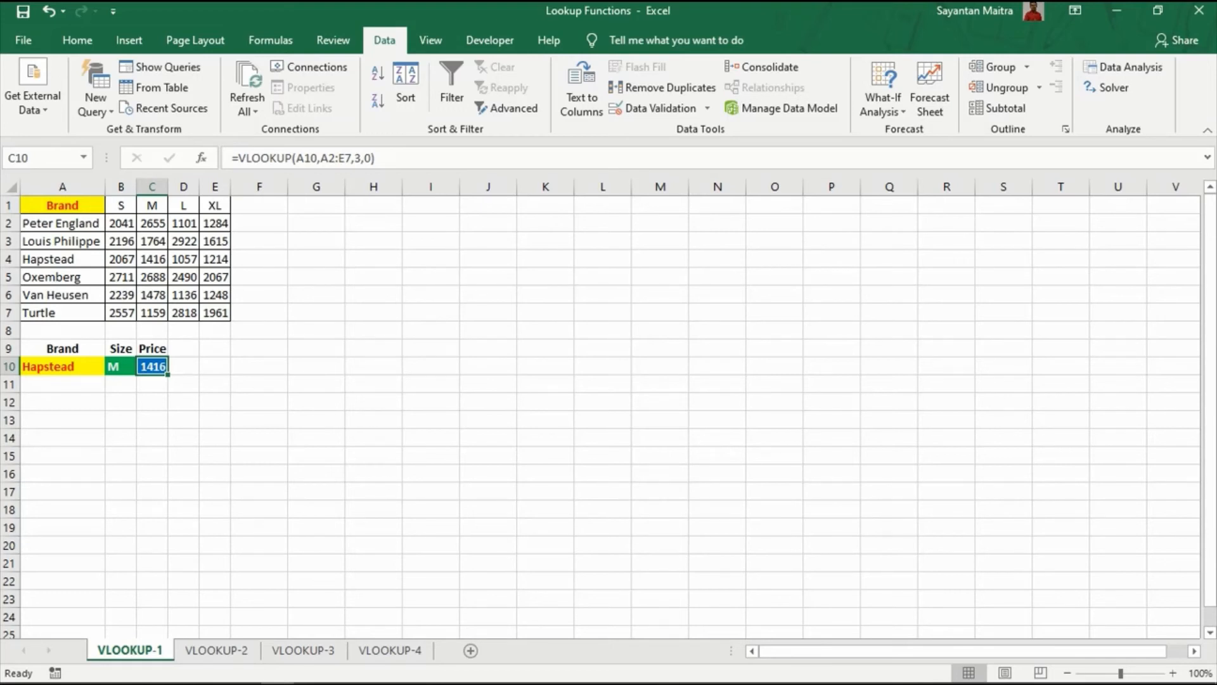
pyautogui.click(152, 259)
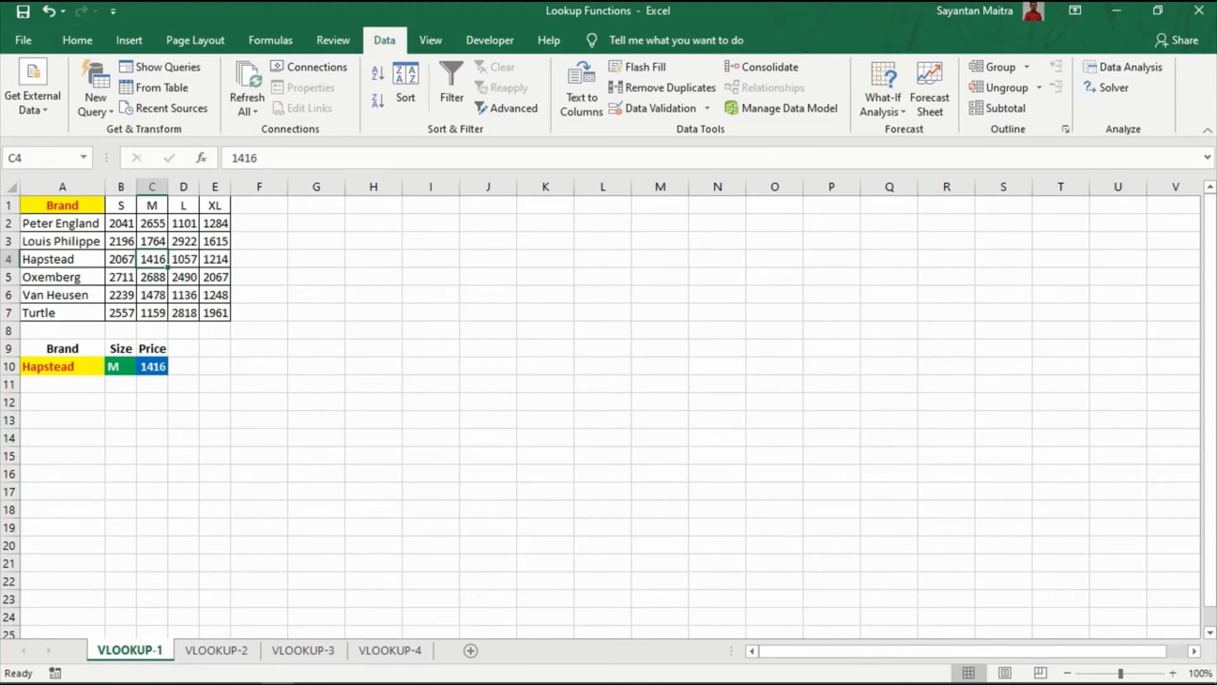
pyautogui.click(62, 366)
pyautogui.click(112, 366)
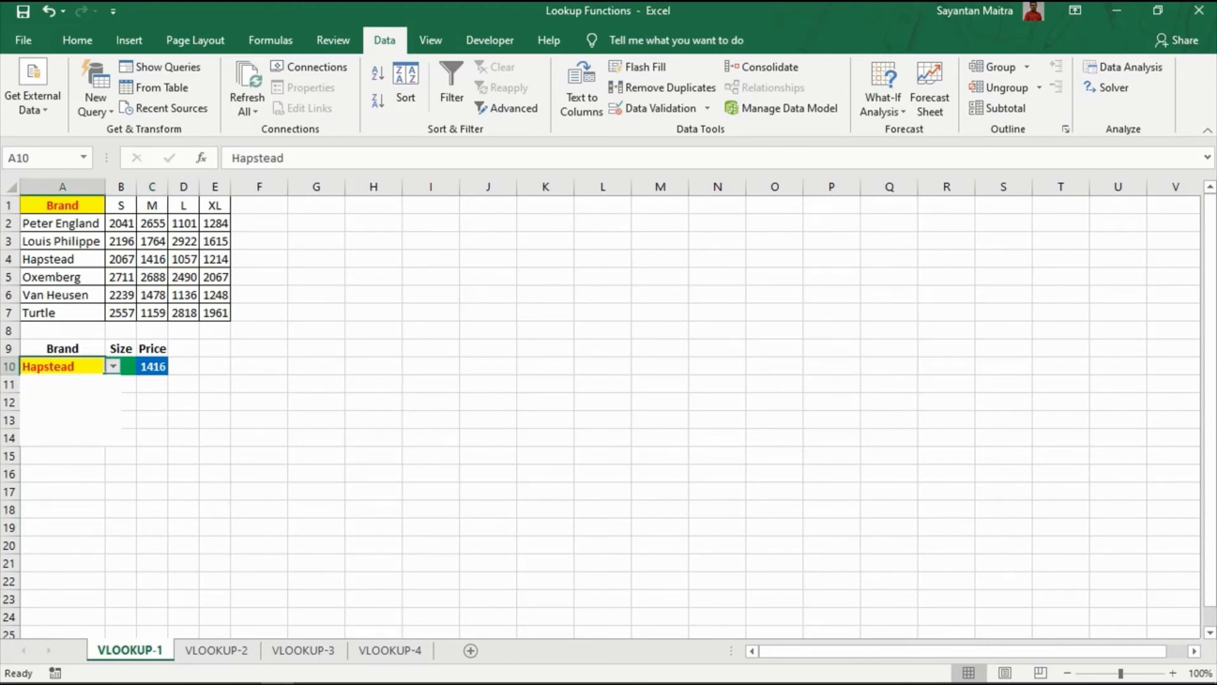
pyautogui.click(52, 428)
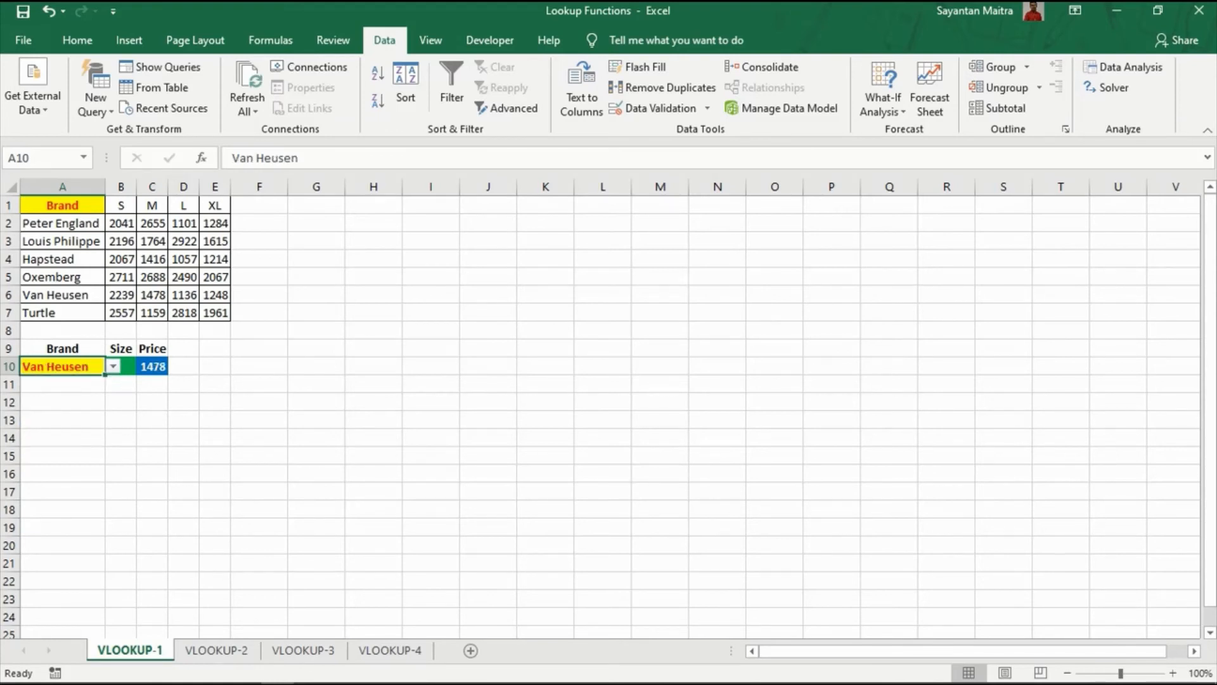
pyautogui.click(152, 295)
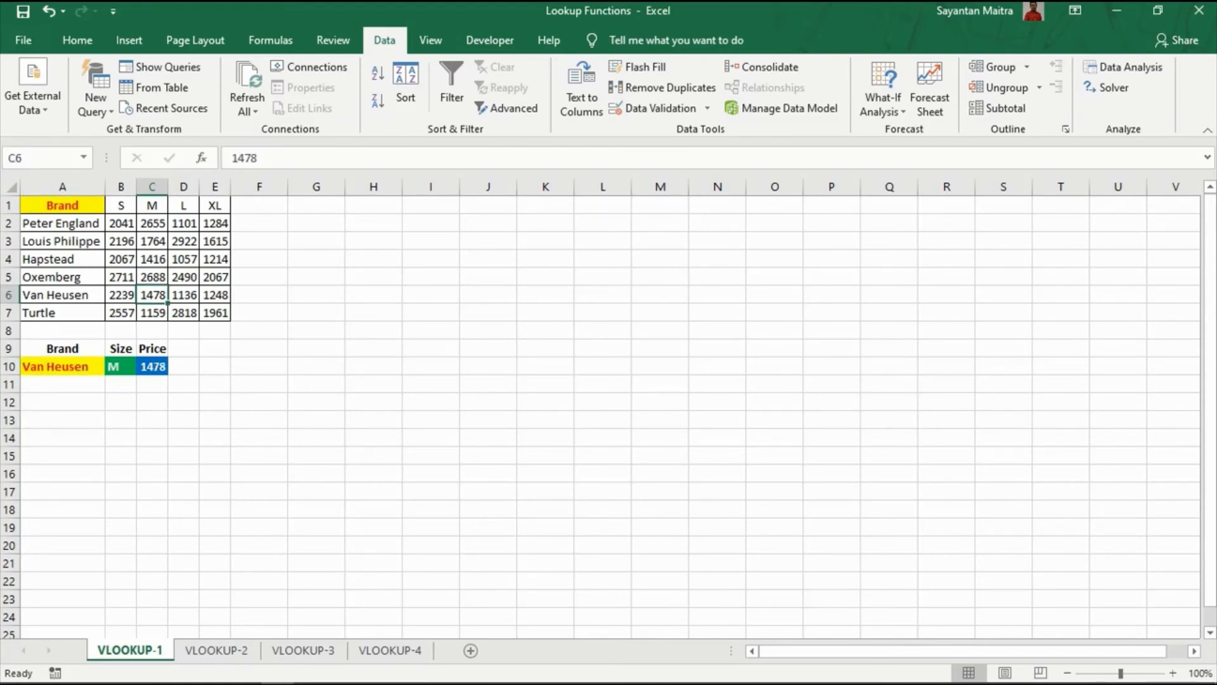
# Switch A10 to Peter England and confirm C10 shows 2655, matching the table.
pyautogui.click(63, 367)
pyautogui.click(113, 367)
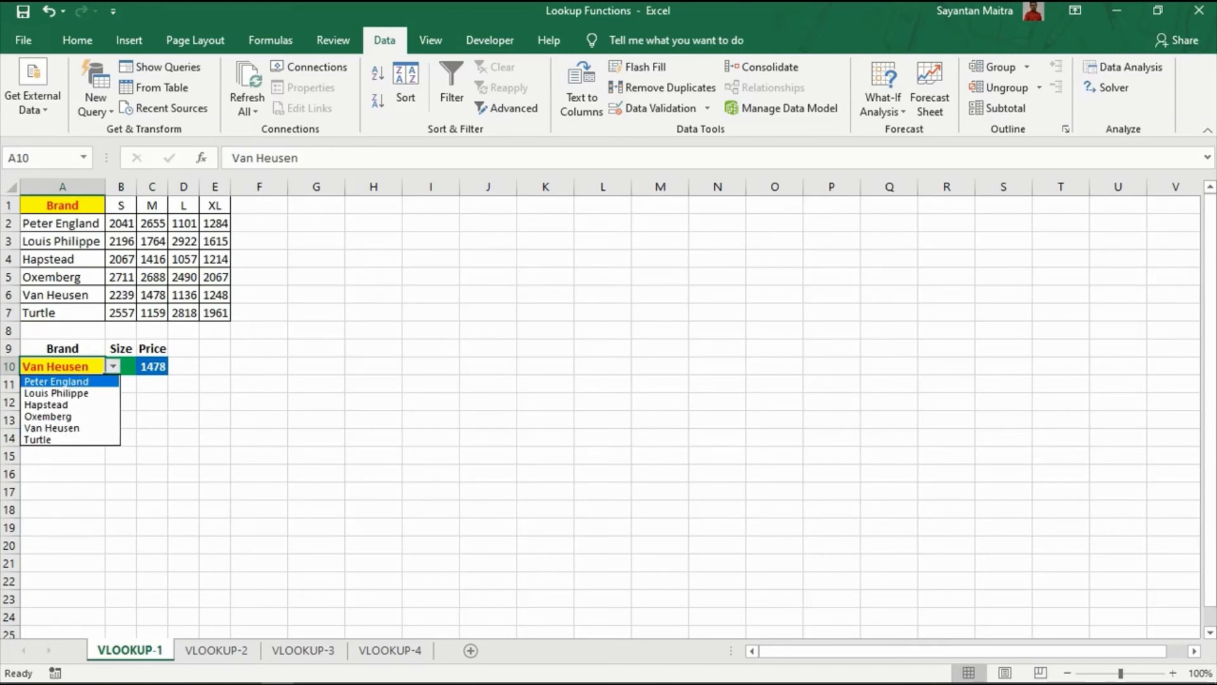
pyautogui.click(56, 382)
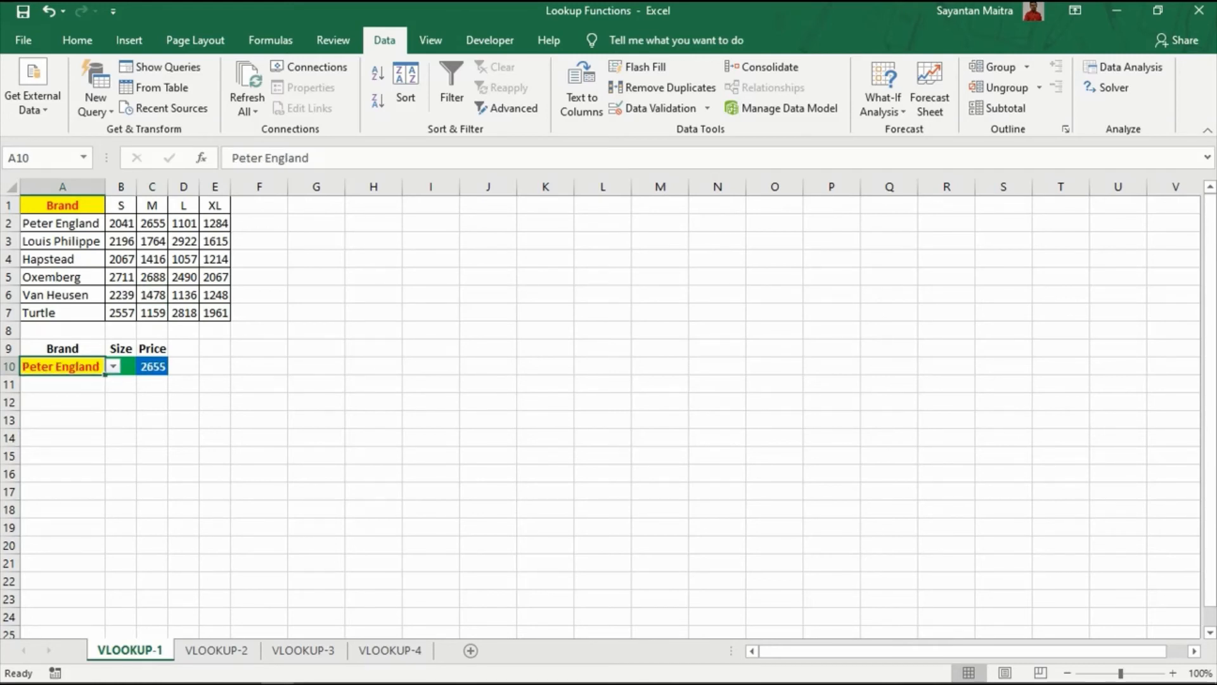
pyautogui.click(152, 223)
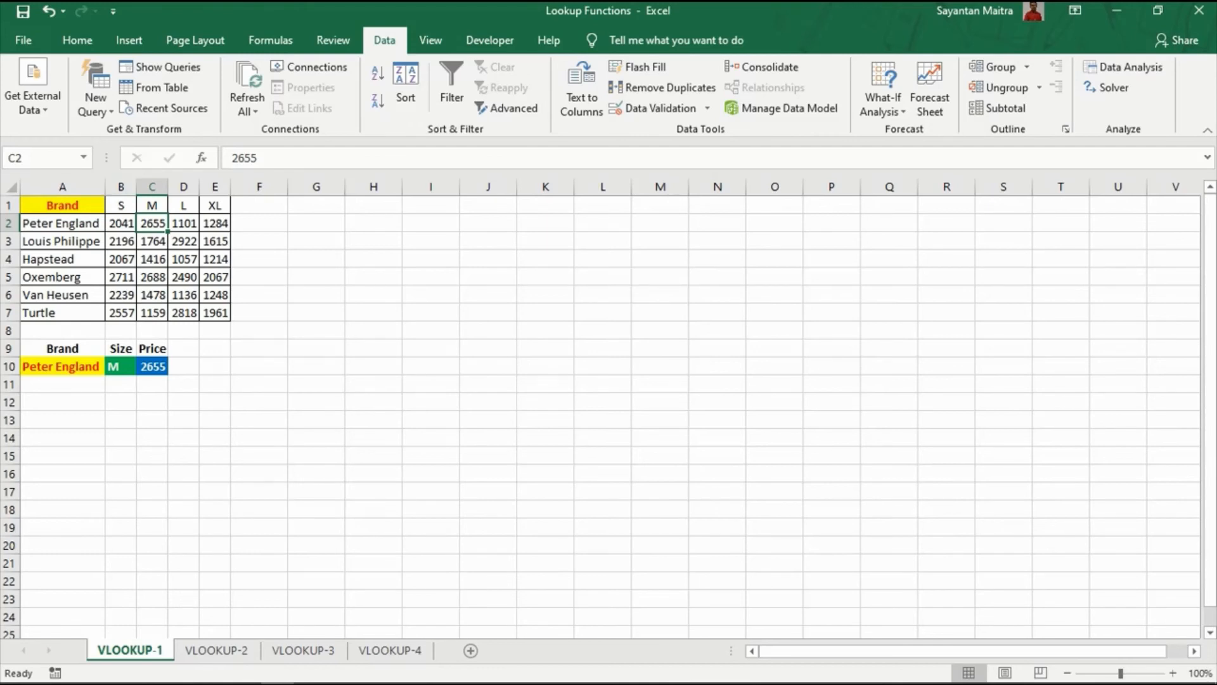
pyautogui.click(152, 366)
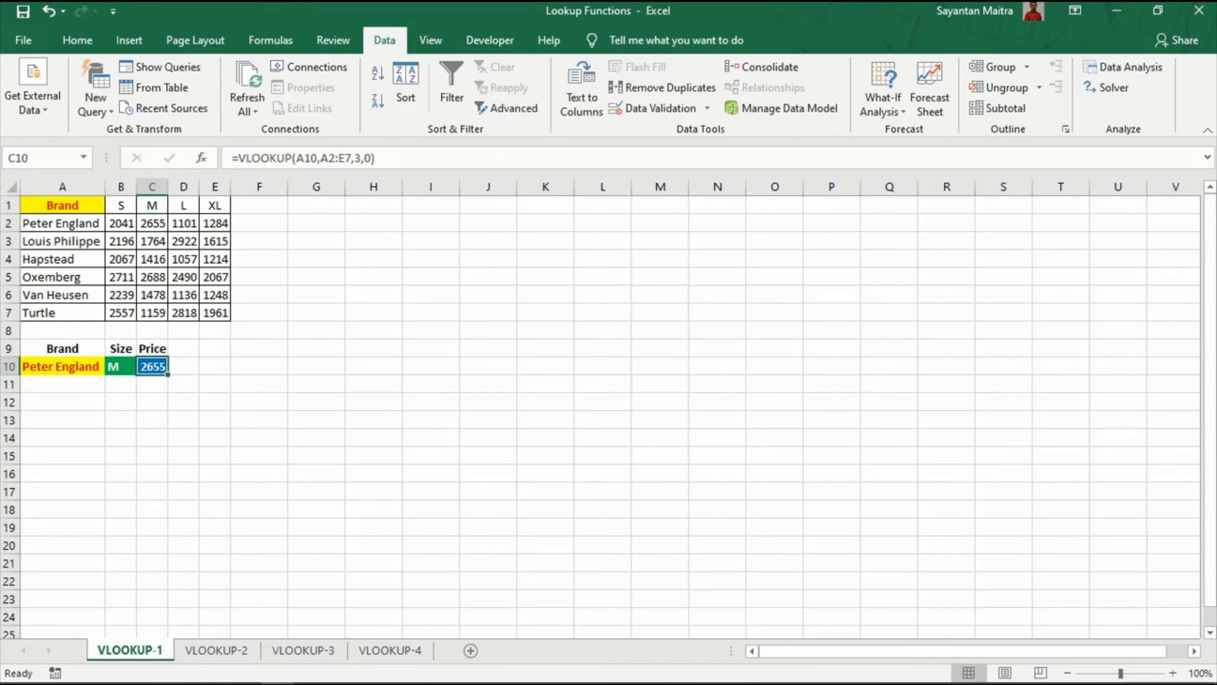